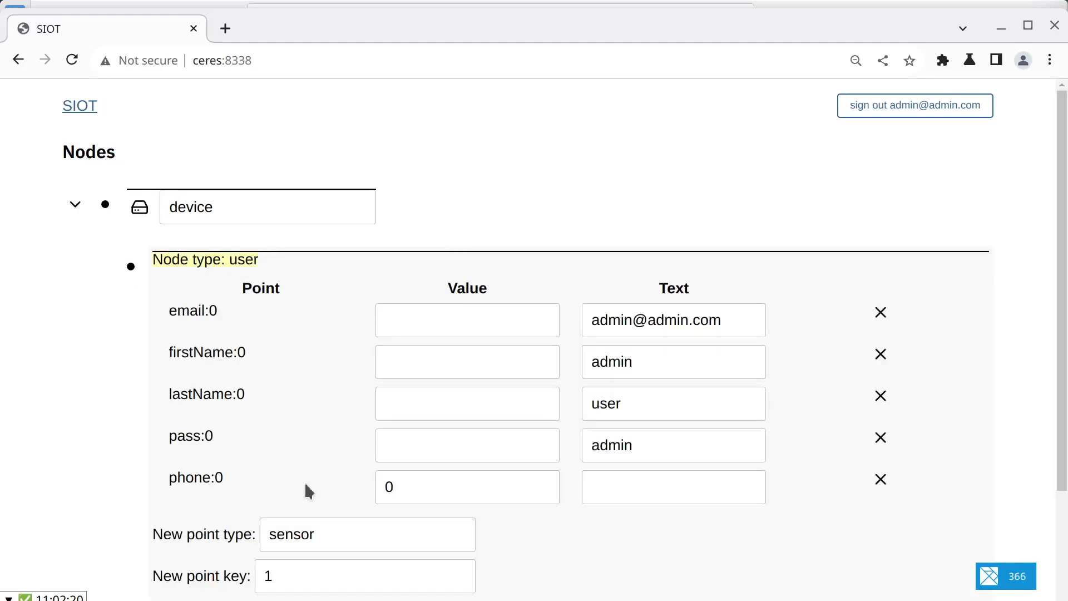
Step: Examine the user node's raw points, leave the raw view and collapse the node
scroll(289, 450, down, 2)
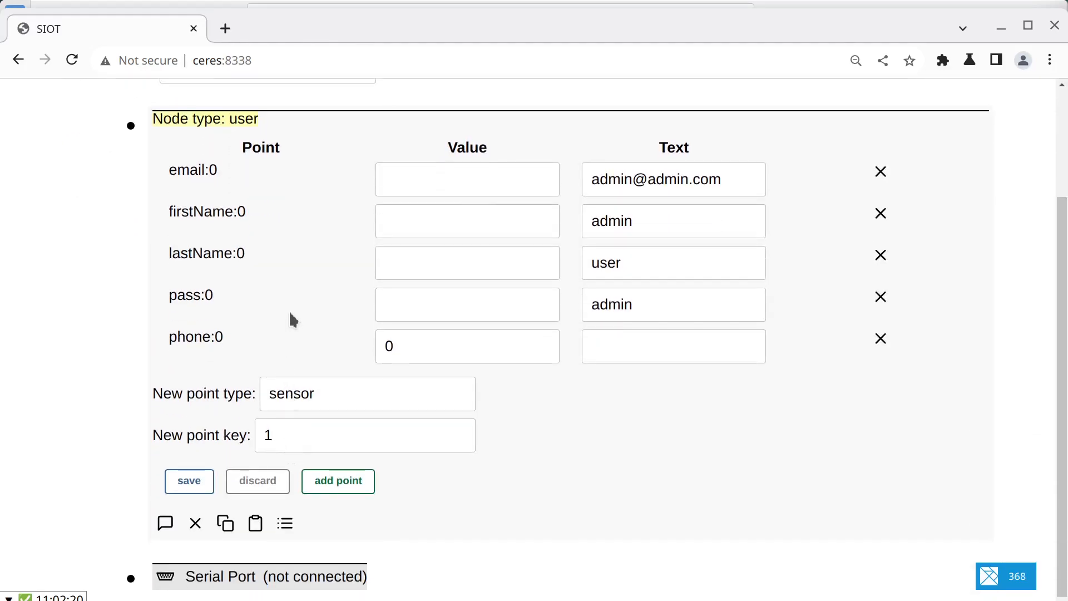
scroll(291, 321, up, 2)
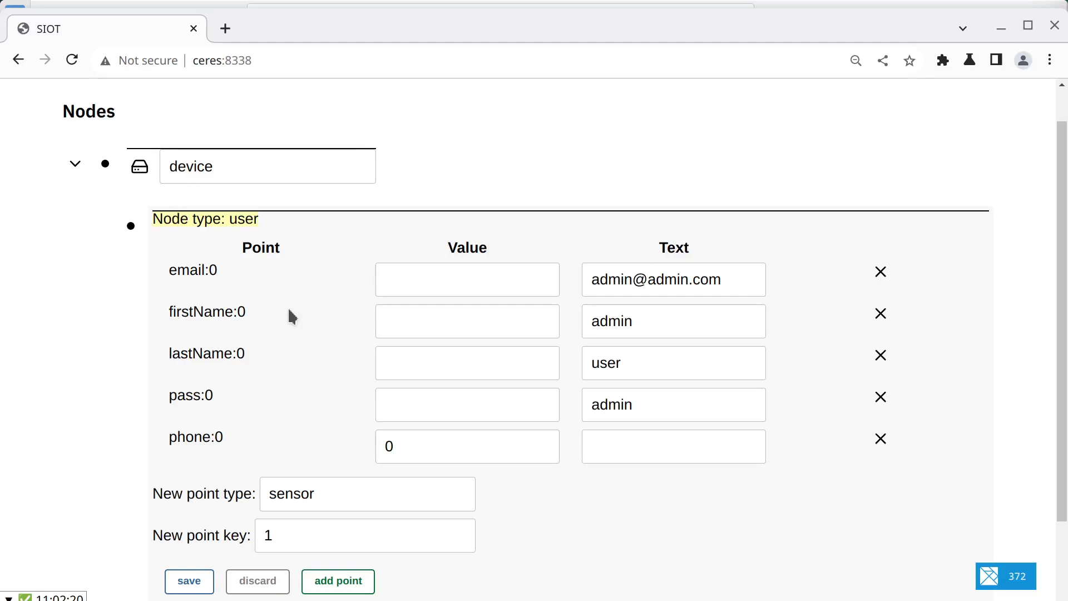
click(130, 225)
click(269, 377)
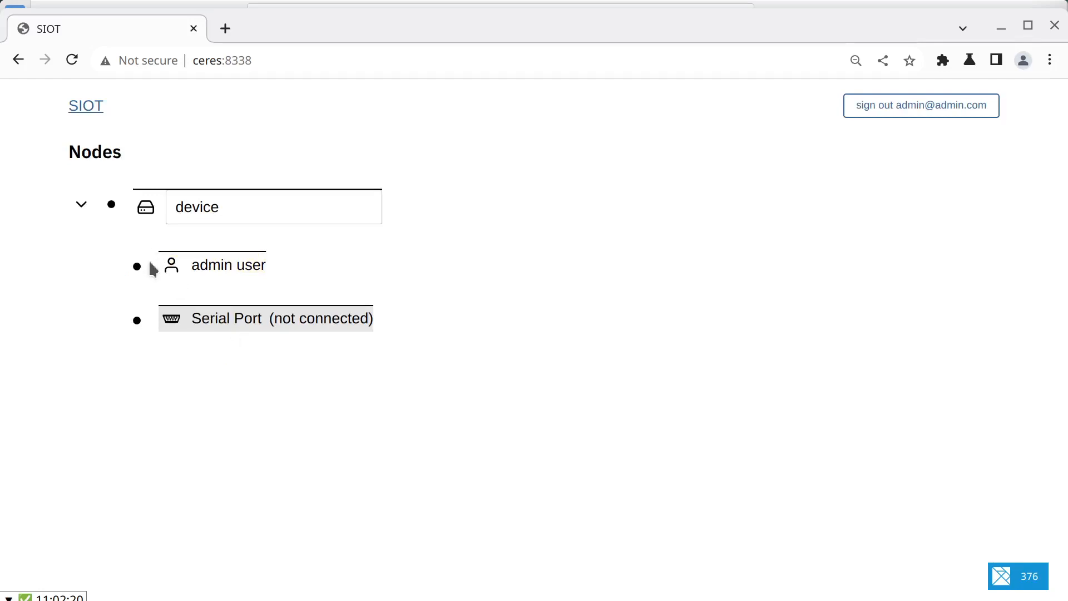
Step: Expand and collapse the admin user, device and Serial Port nodes in turn to view their details
click(136, 267)
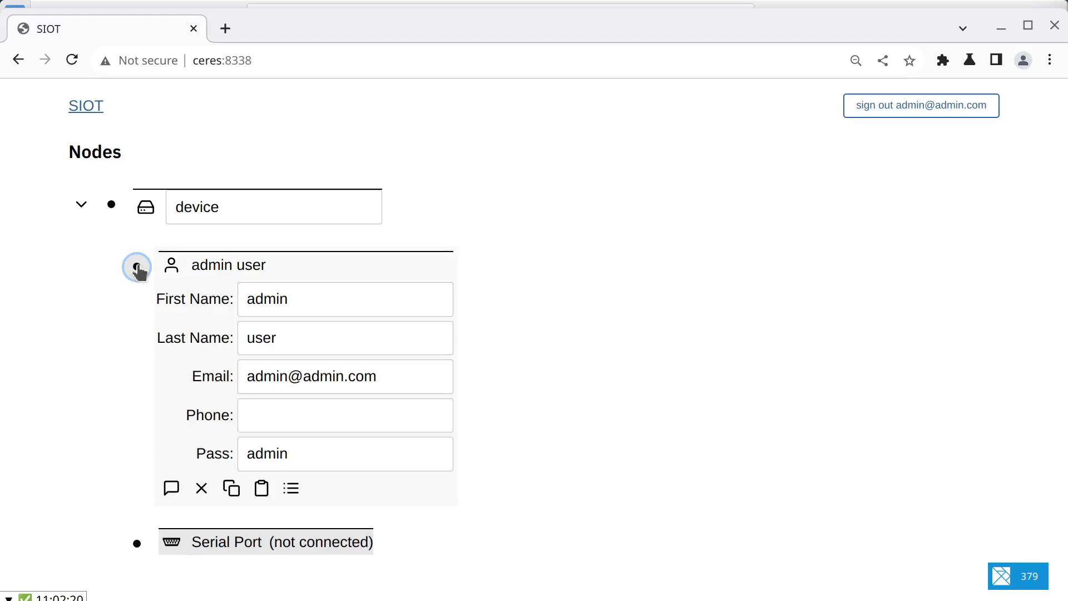
click(137, 267)
click(111, 205)
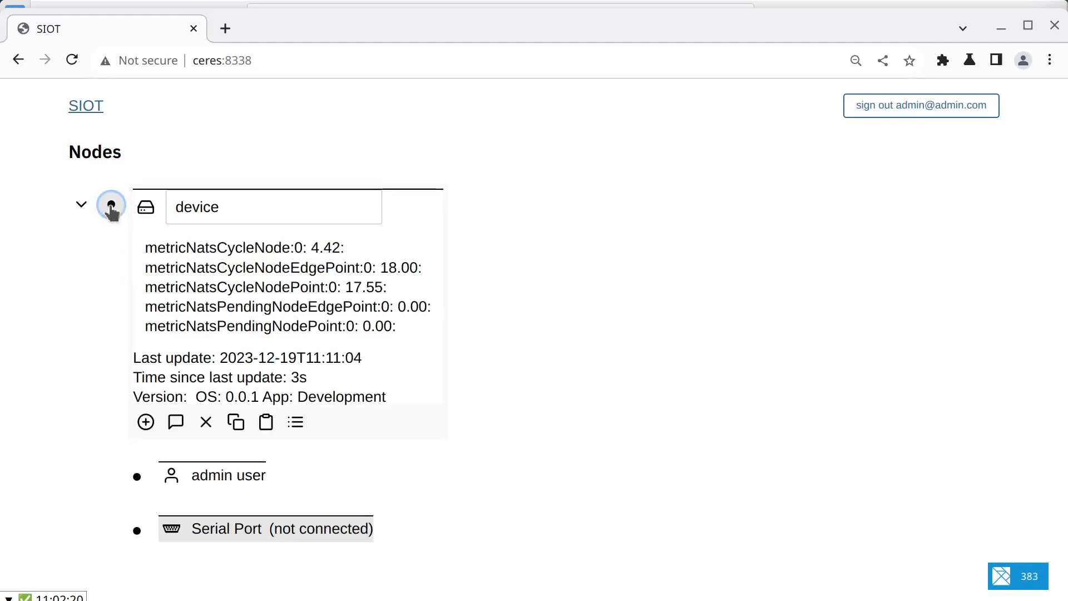
click(111, 205)
click(137, 317)
click(136, 329)
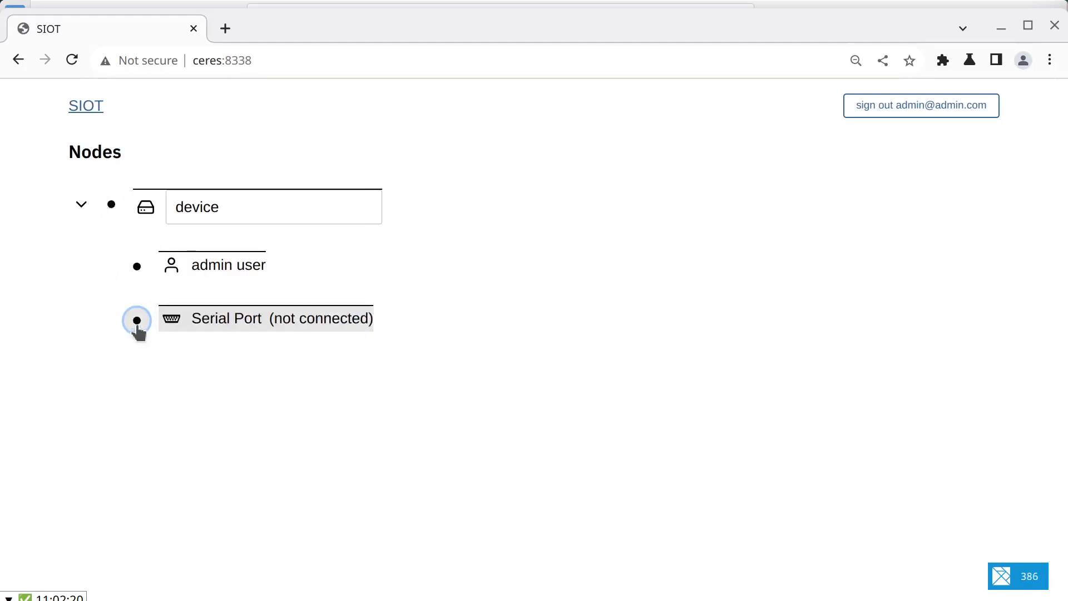
Step: Show the admin user node's raw points, examine the point list and return to the normal view
click(137, 267)
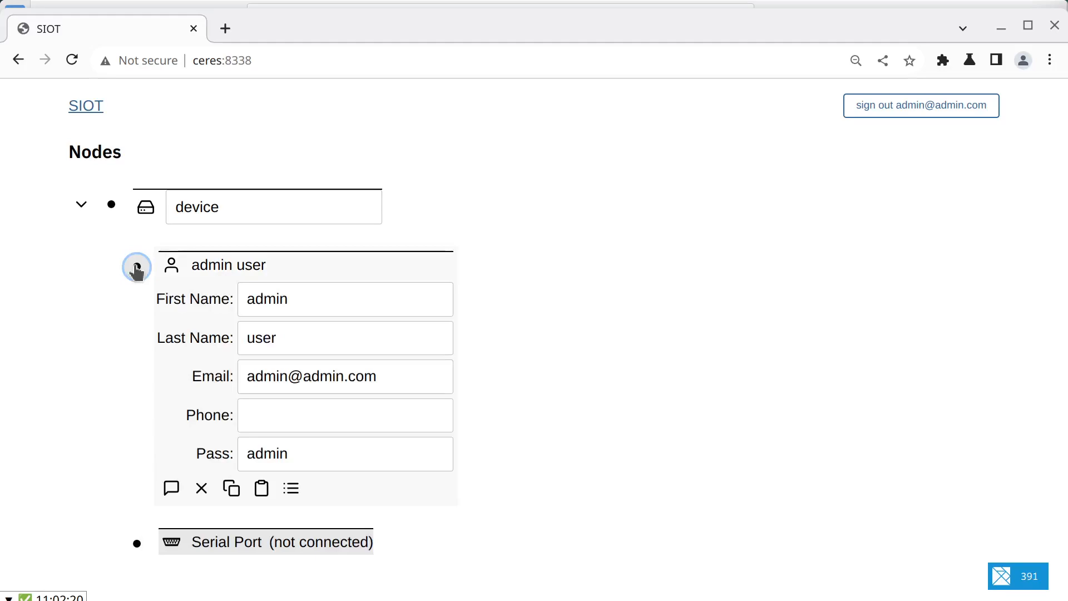
click(291, 490)
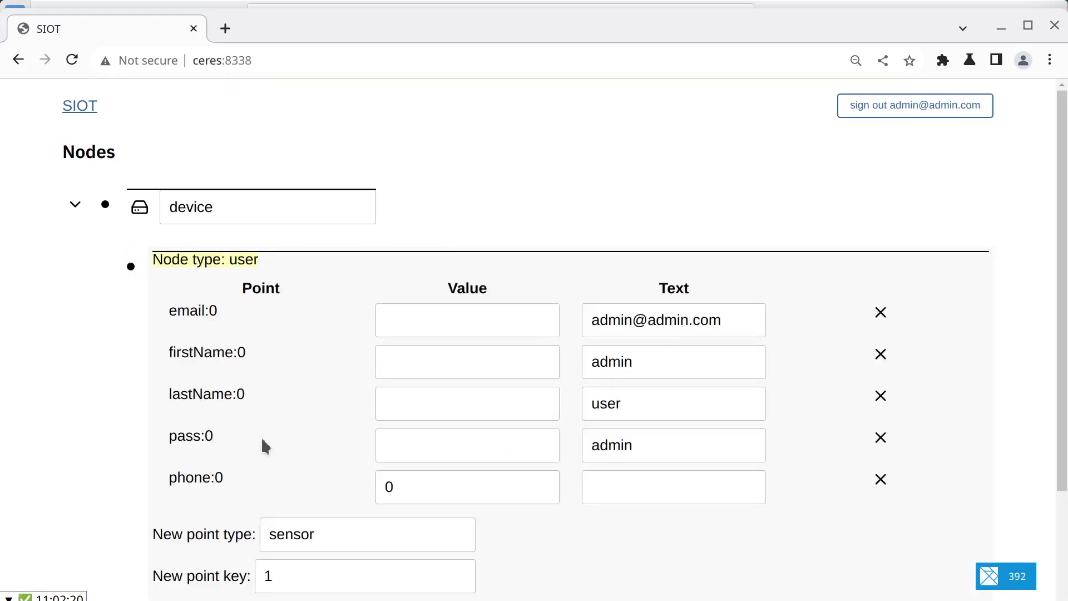
scroll(248, 422, down, 3)
scroll(249, 424, up, 2)
scroll(250, 424, down, 2)
scroll(249, 424, up, 2)
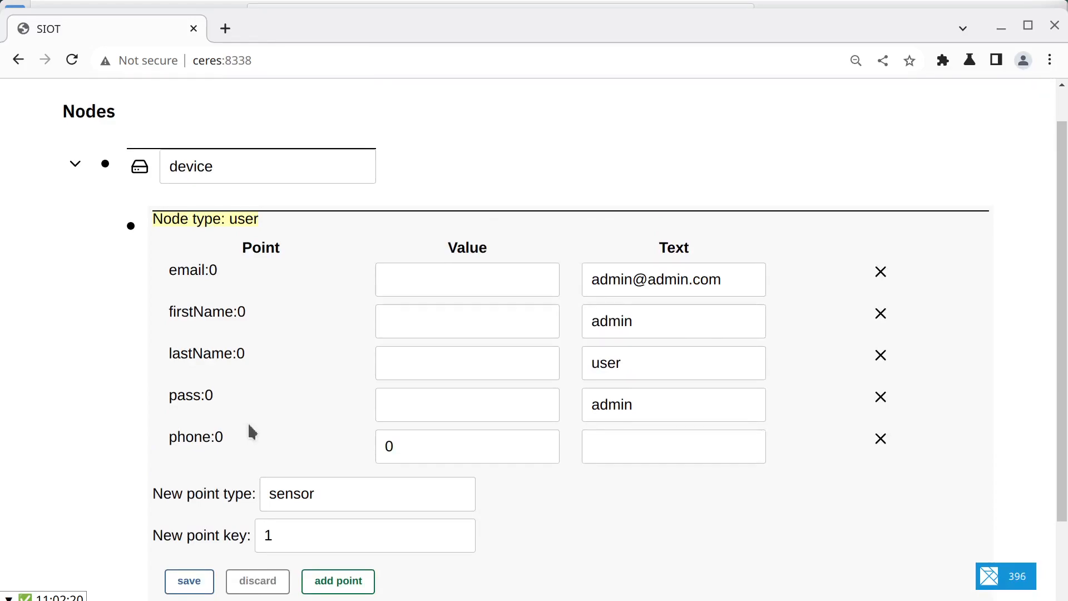
scroll(259, 432, down, 2)
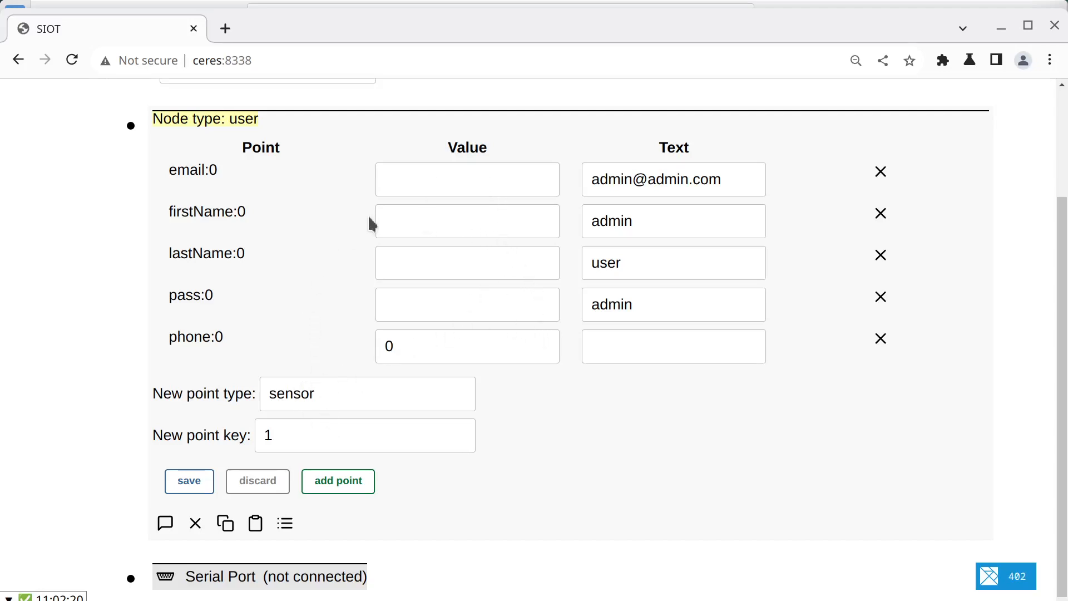
click(257, 488)
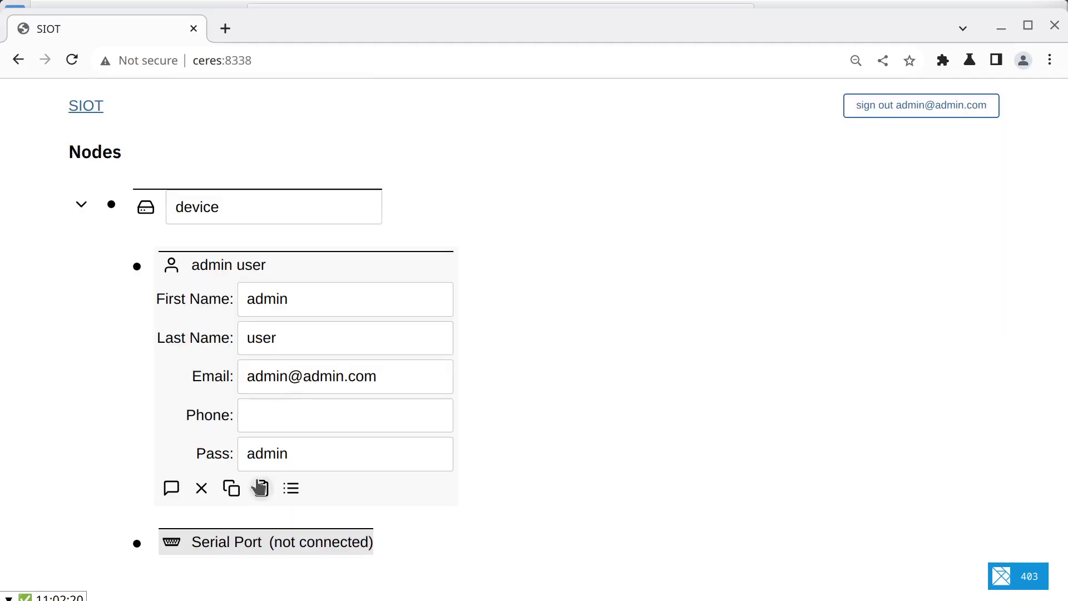
Step: Delete the points cliff:0, cliff:1, cliff:2 and cliff:3 from the Serial Port node's raw points and save
click(133, 545)
scroll(333, 556, down, 5)
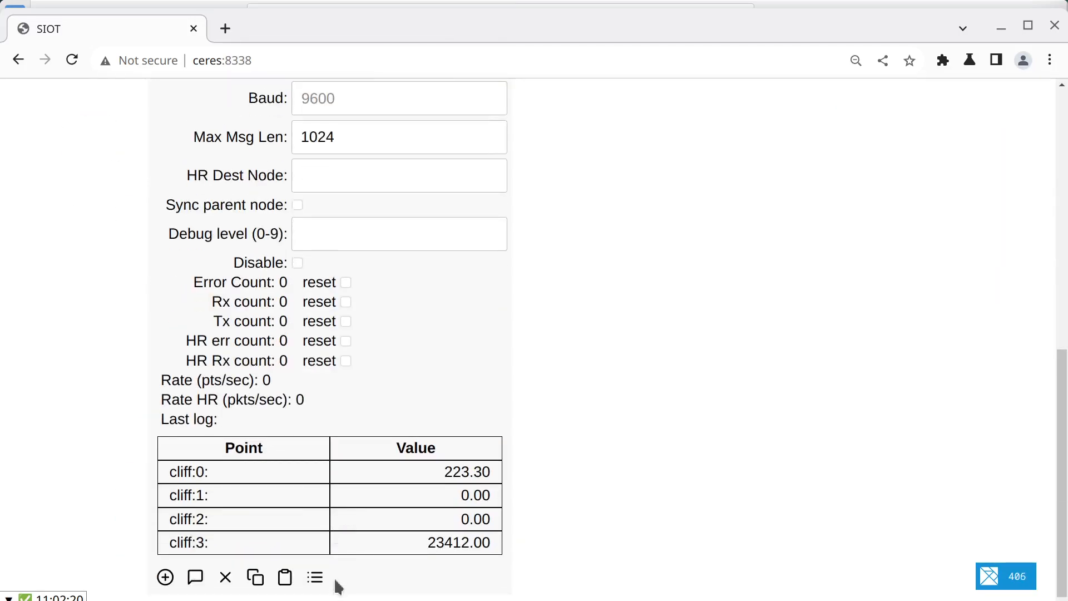
click(313, 578)
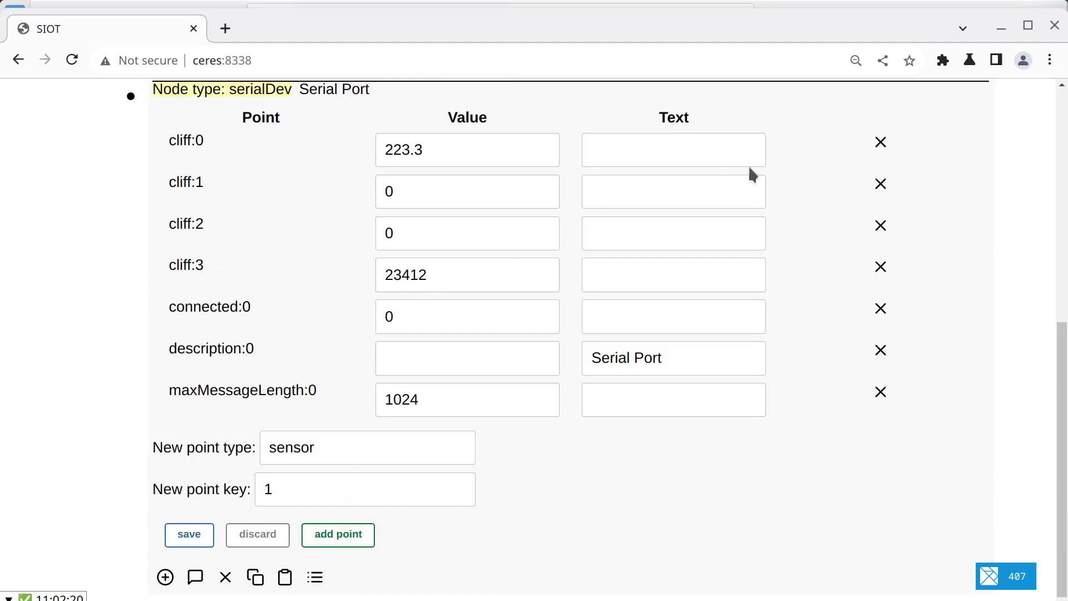
click(885, 144)
click(878, 182)
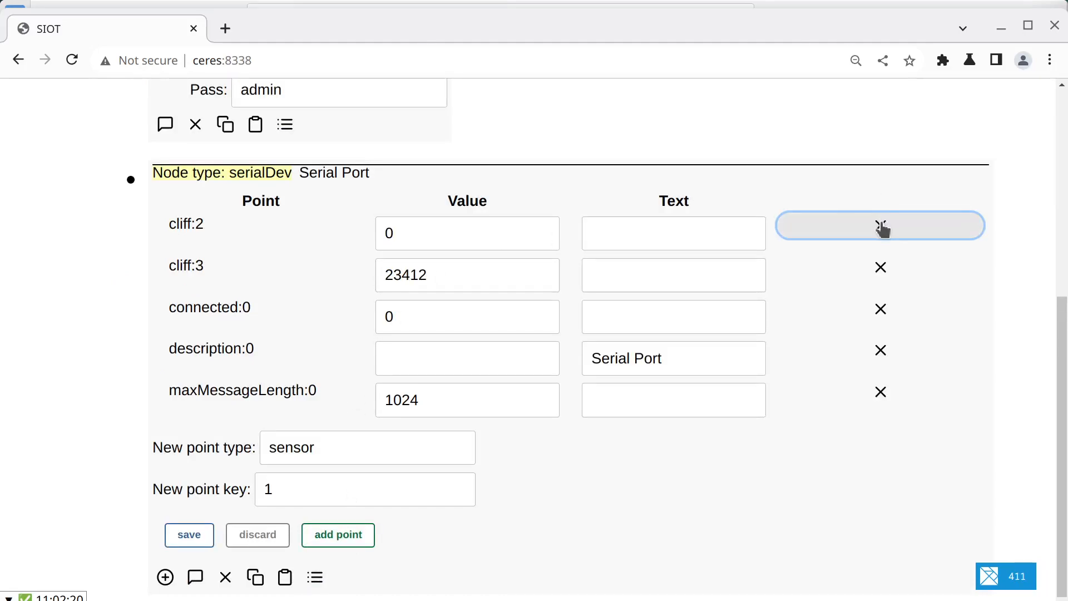
click(880, 227)
click(880, 266)
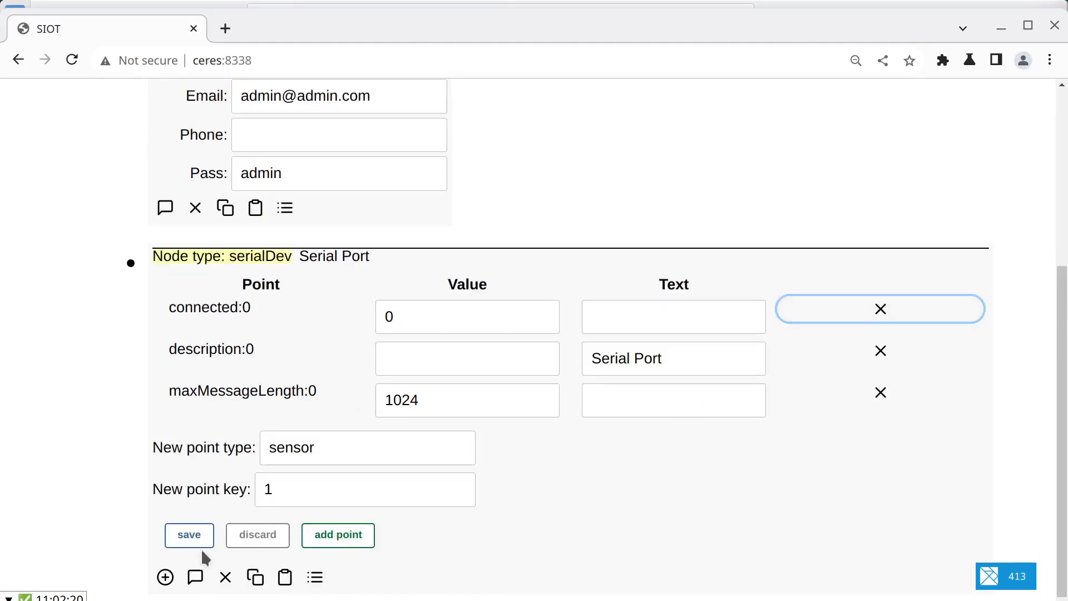
click(189, 535)
Step: Add a new point of type latency with key 0 to the Serial Port node in its raw view
scroll(387, 488, down, 3)
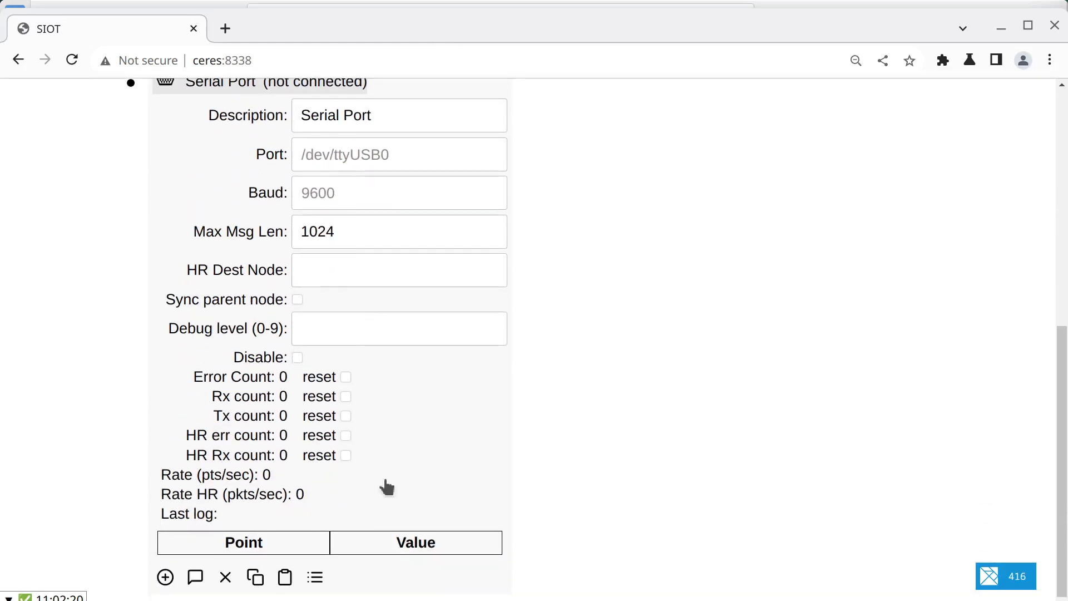
click(315, 577)
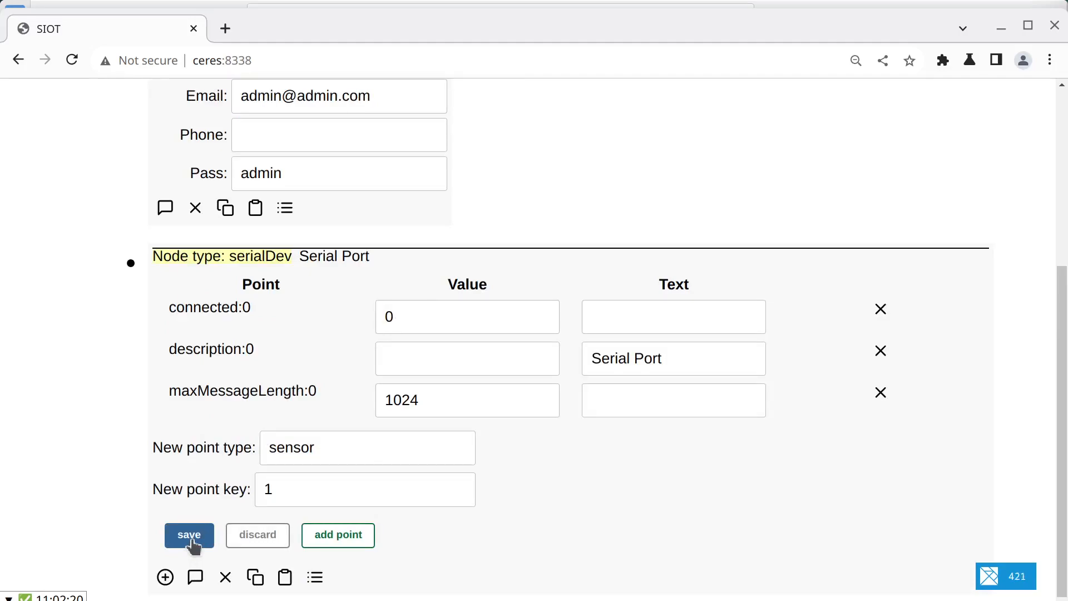
click(316, 446)
double_click(282, 448)
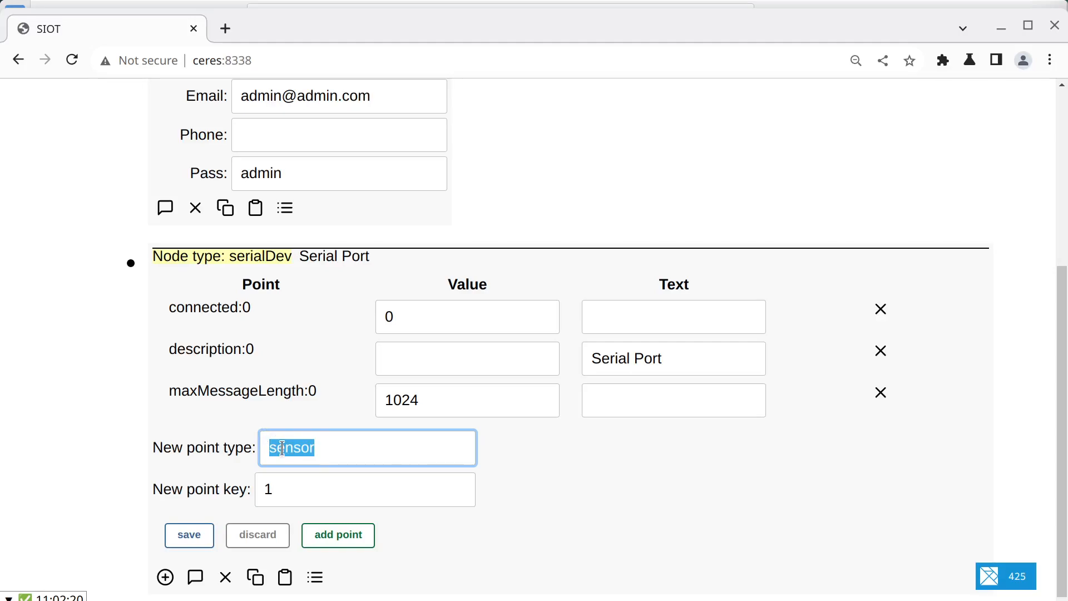
text(end)
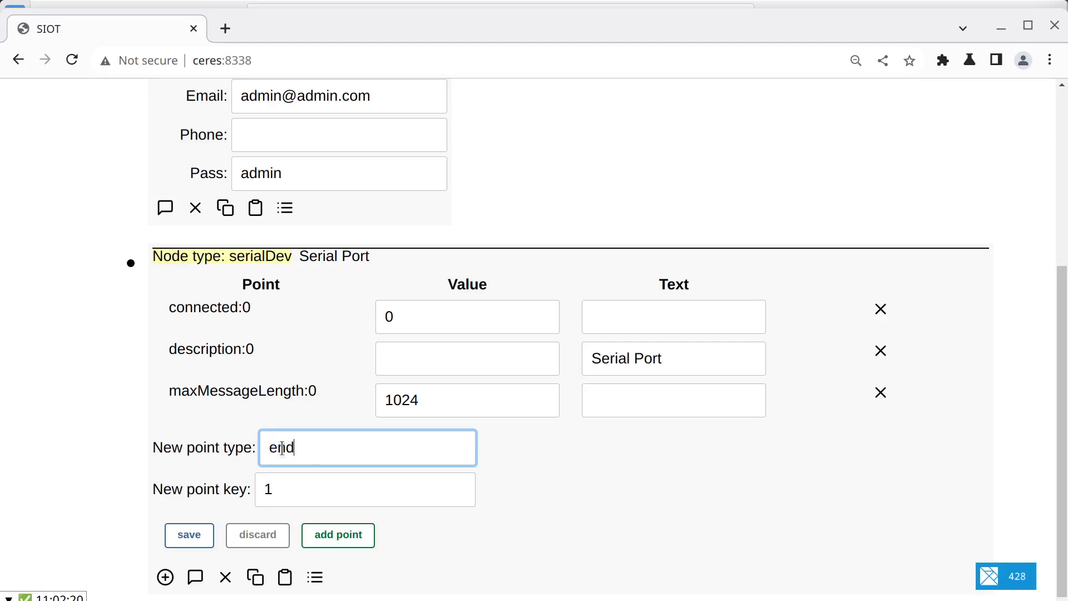
key(BackSpace)
key(BackSpace)
text(latency)
key(Tab)
text(0)
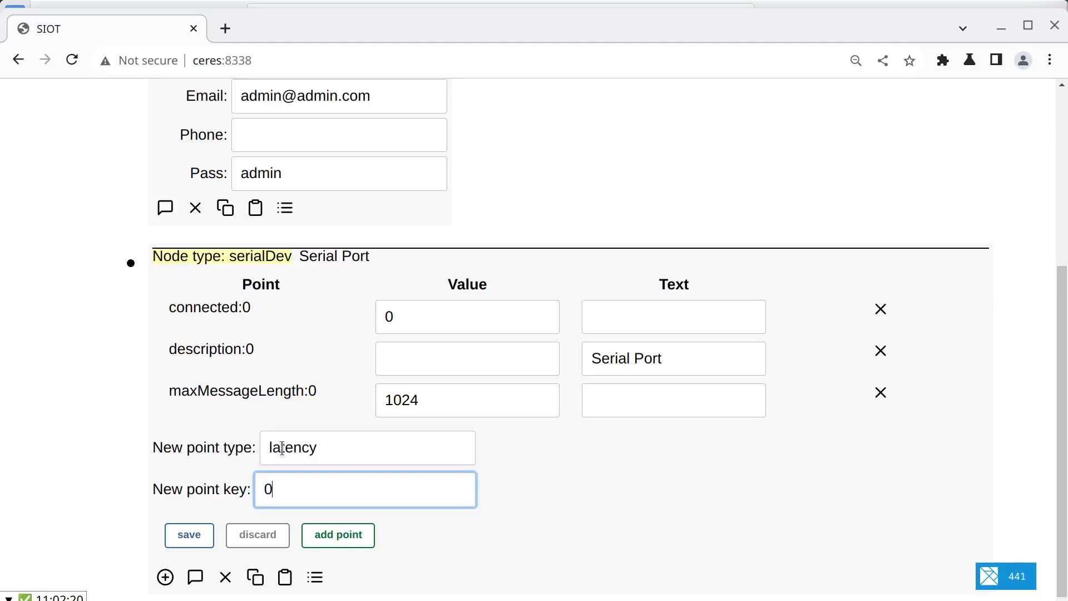
click(320, 534)
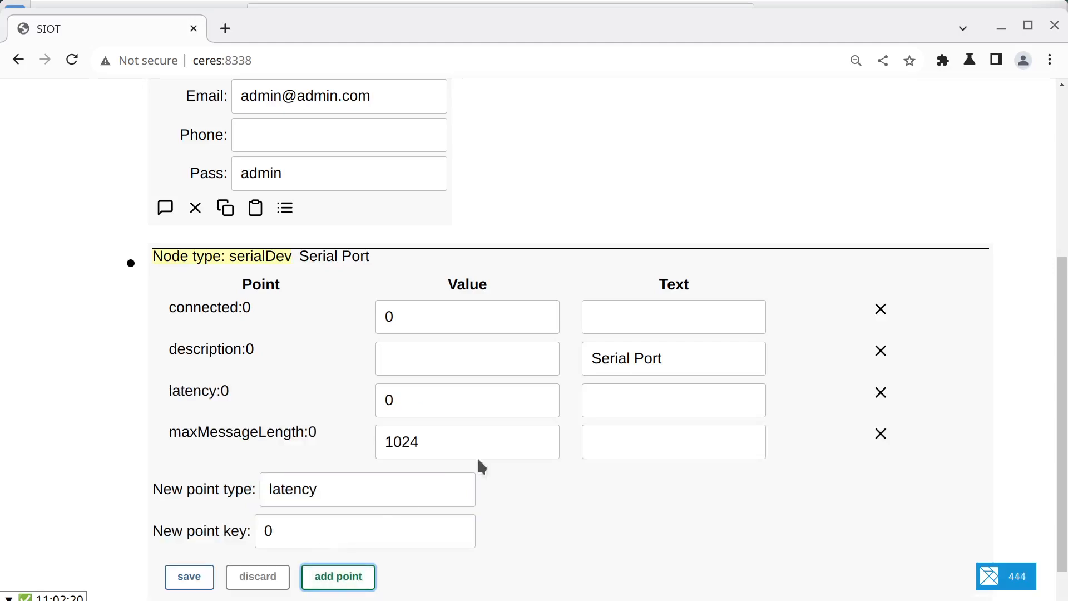
Step: Set the latency:0 point's value to 452 and save the Serial Port node
click(406, 398)
key(BackSpace)
text(4562)
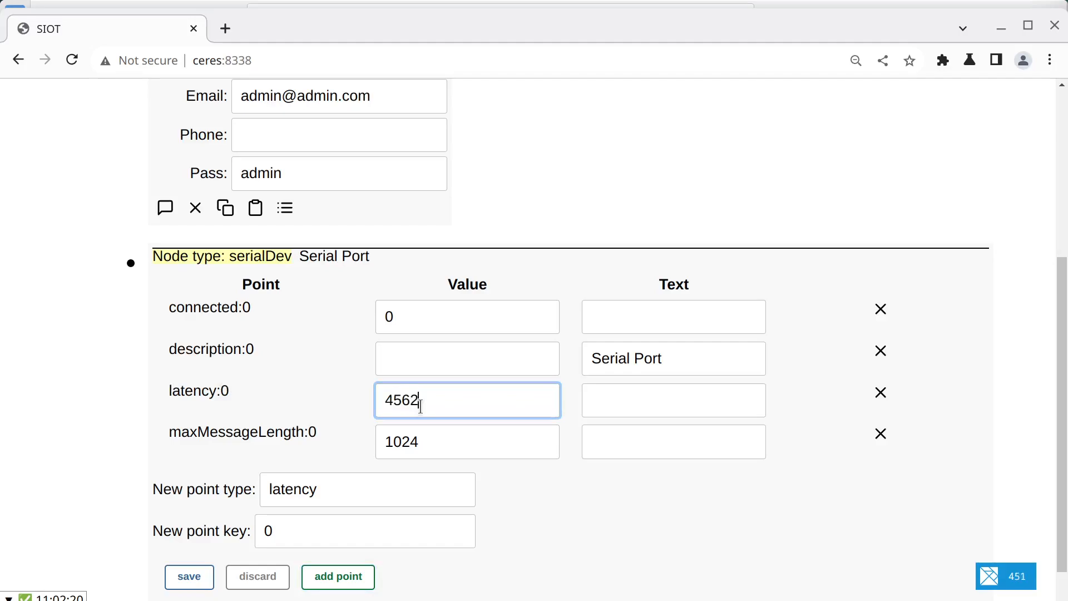
key(BackSpace)
text(2.0)
click(188, 576)
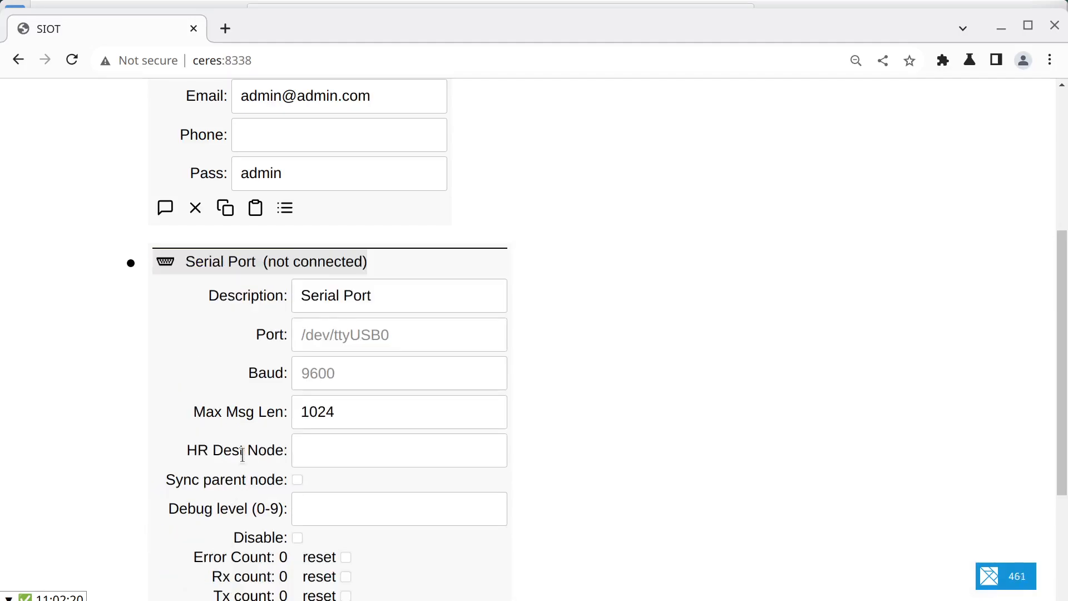
Step: Examine the latency point in the Serial Port node's normal and raw views, then collapse the node
scroll(287, 477, down, 3)
scroll(222, 513, up, 2)
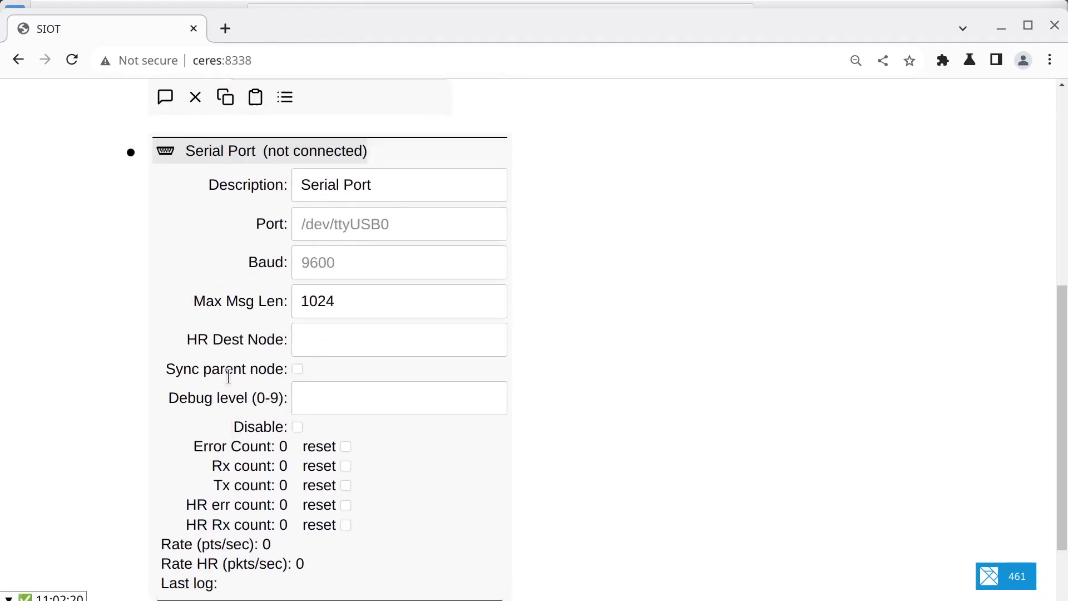
scroll(228, 250, down, 2)
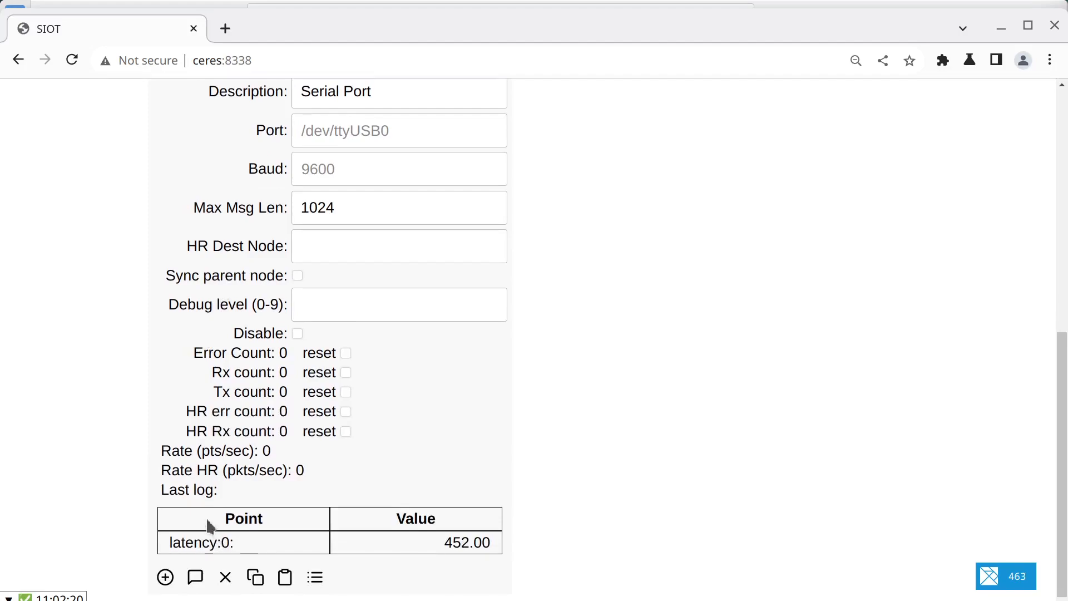
scroll(245, 311, up, 3)
scroll(246, 312, down, 3)
click(314, 577)
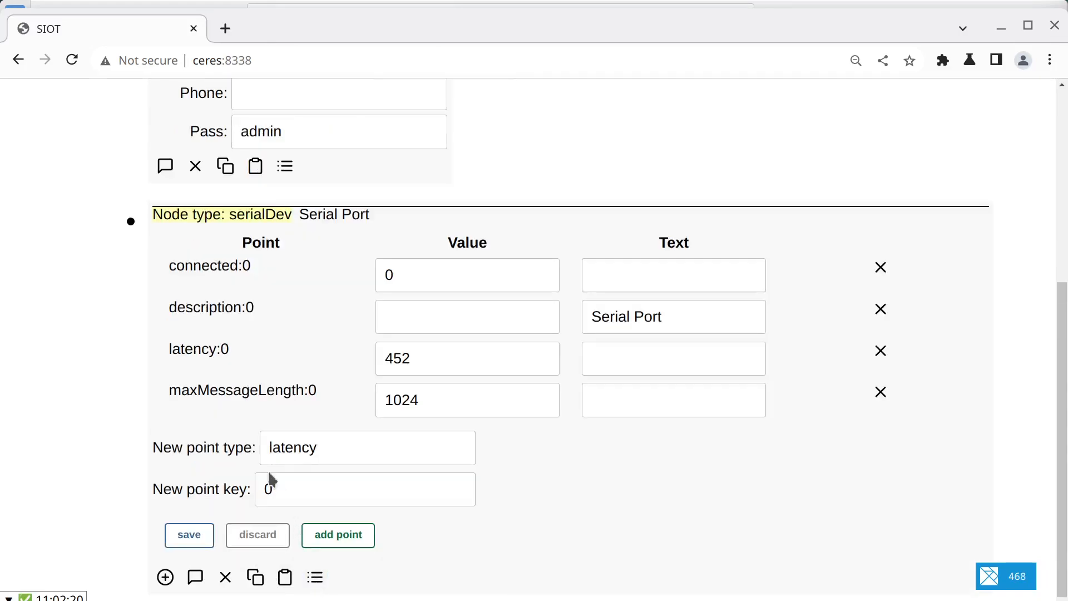
click(130, 222)
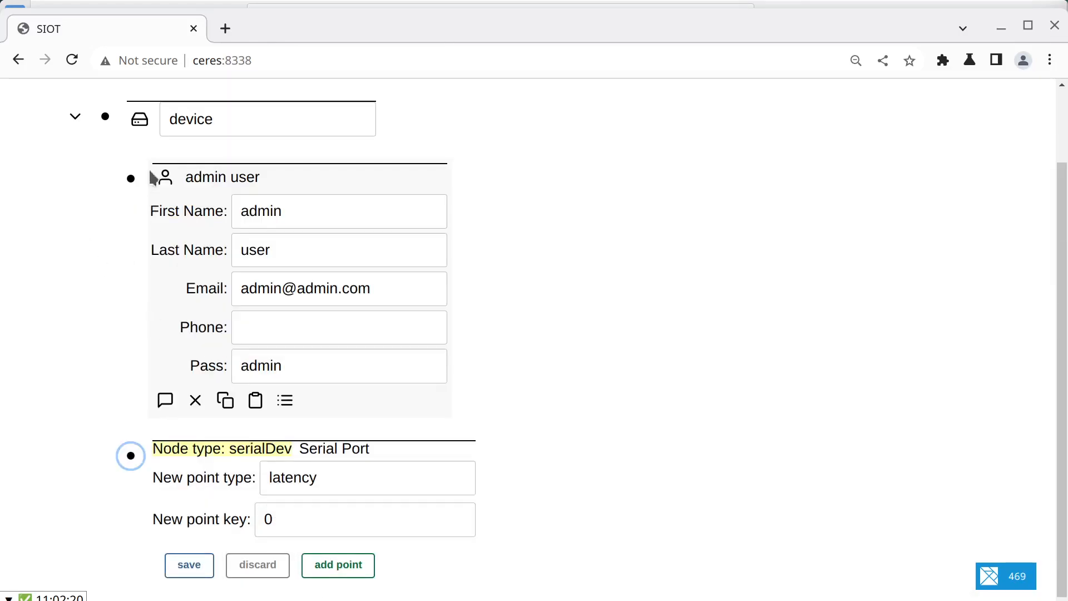
Step: Add a child node of custom type xyz to the device node
click(107, 118)
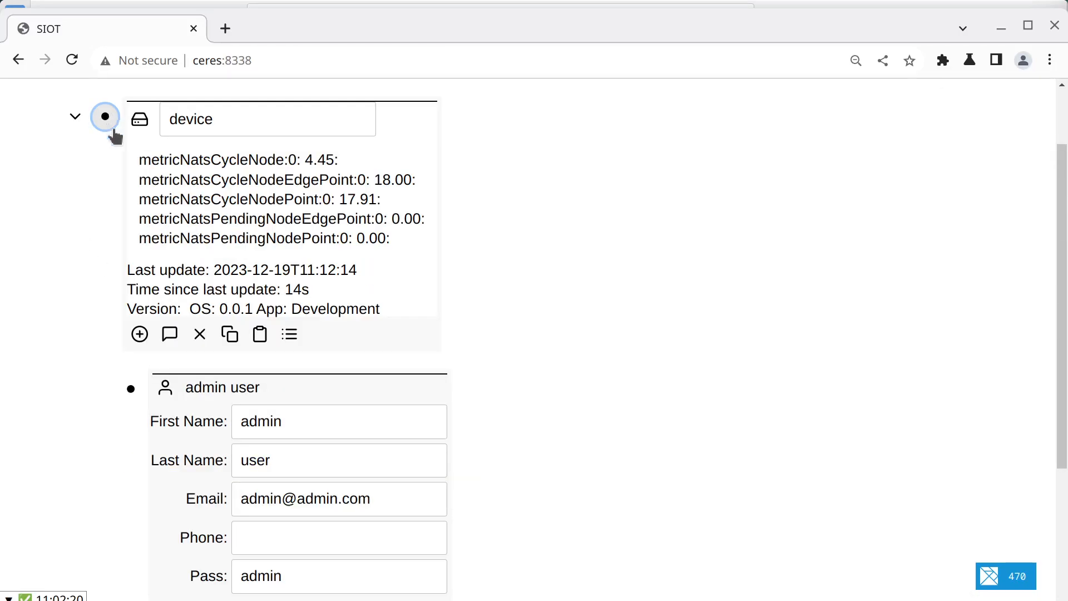
click(140, 335)
scroll(136, 371, down, 10)
click(152, 191)
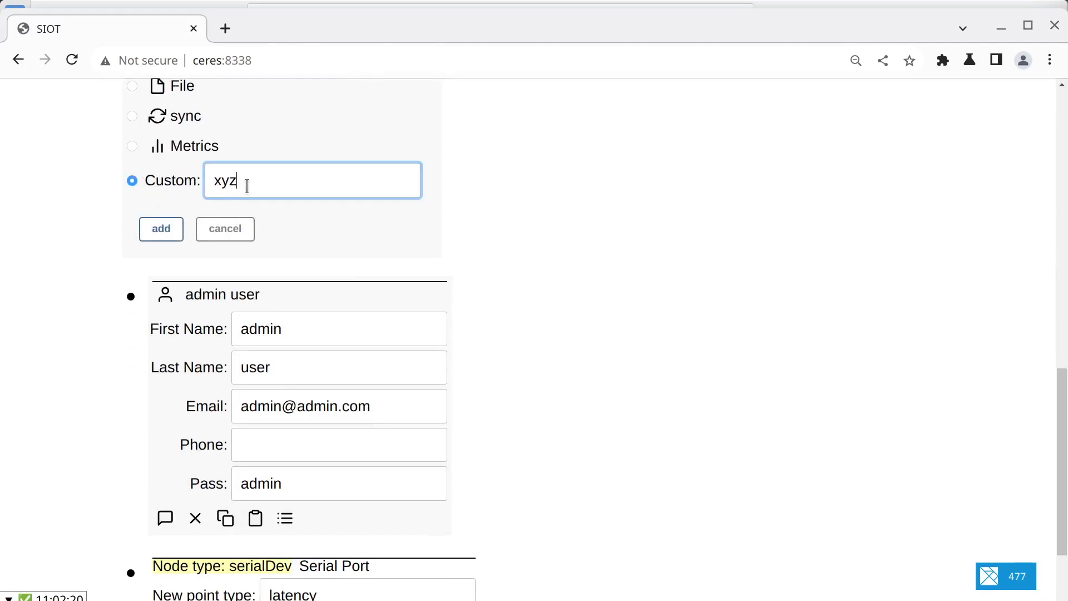
click(172, 229)
Step: Return the Serial Port node to its normal view and collapse the admin user and device nodes
click(131, 403)
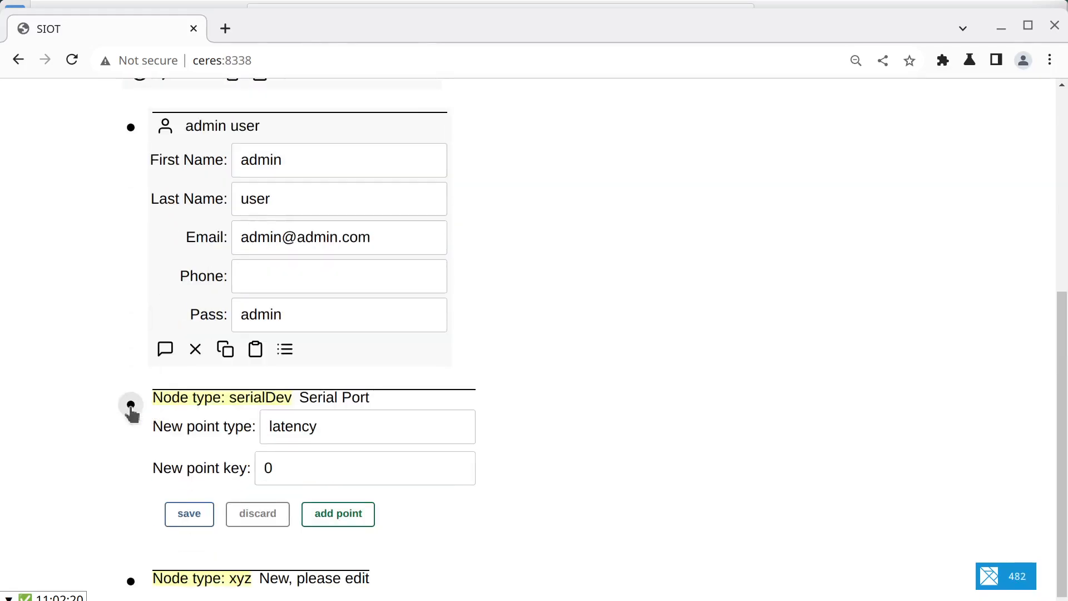
click(258, 512)
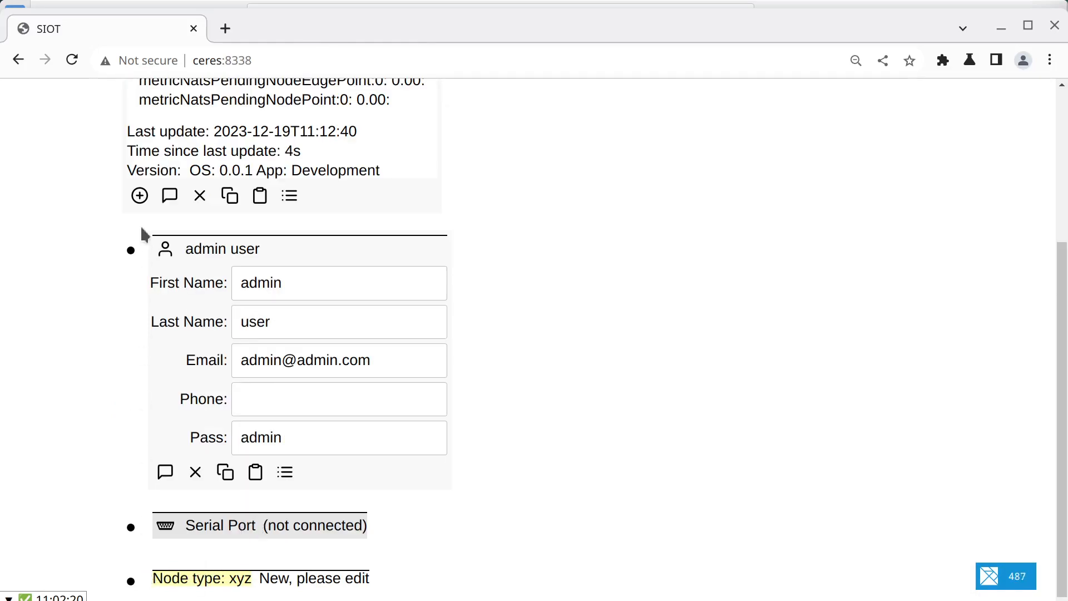
click(131, 250)
click(107, 206)
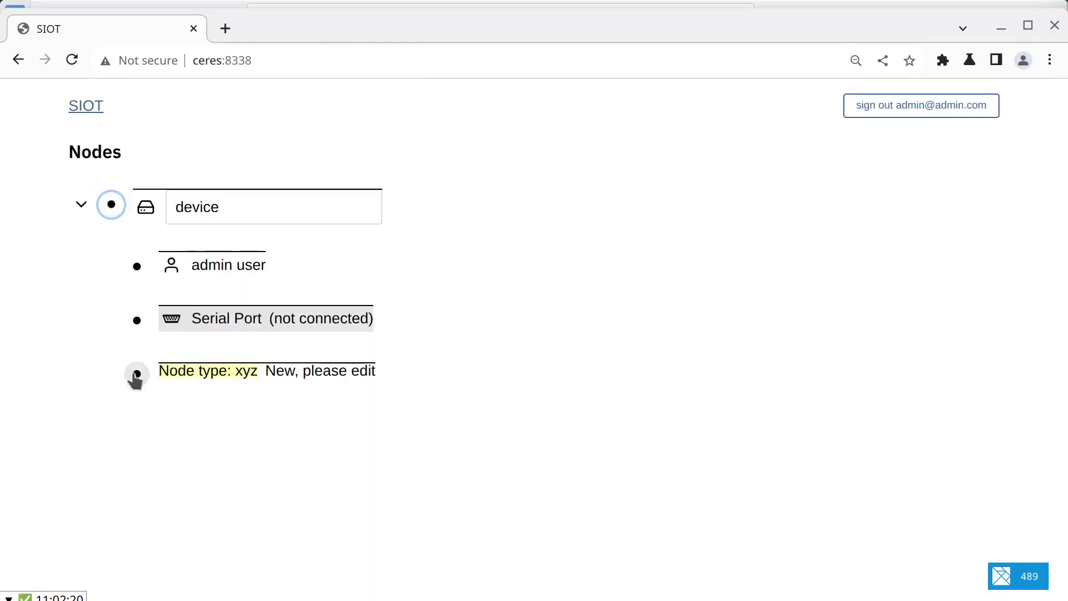
Step: Expand the xyz-type node, set its description:0 text to "XYZ node" and save the change
click(134, 373)
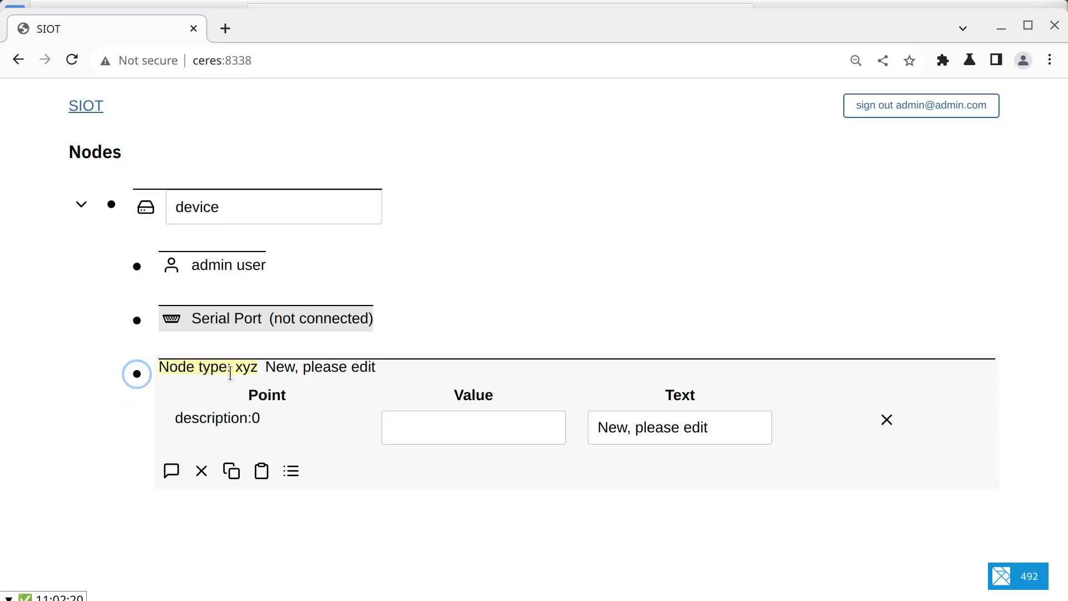
drag(708, 426, 572, 397)
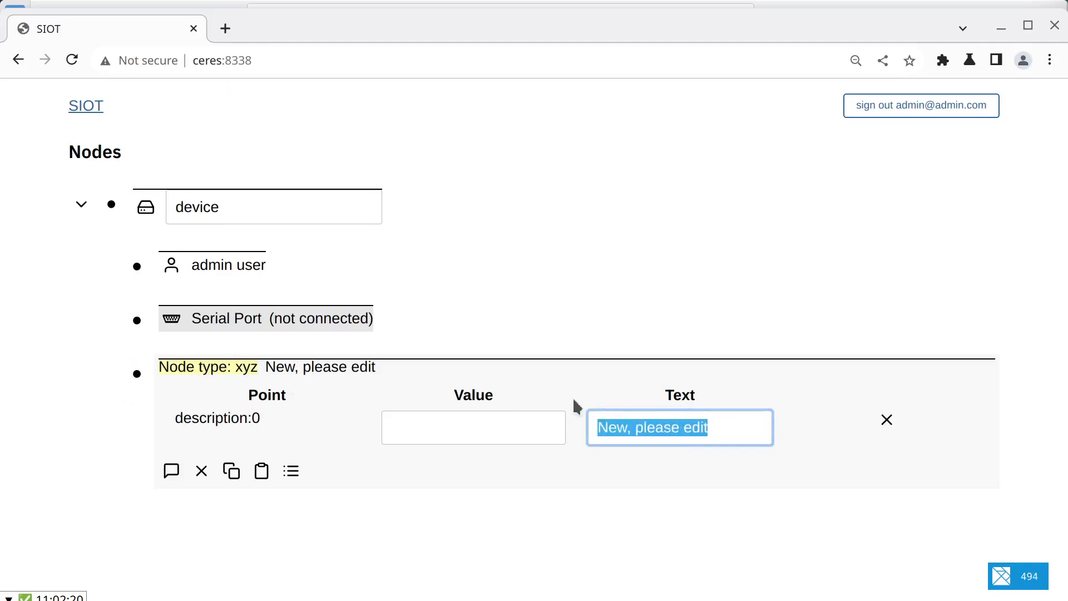
text(XYZ )
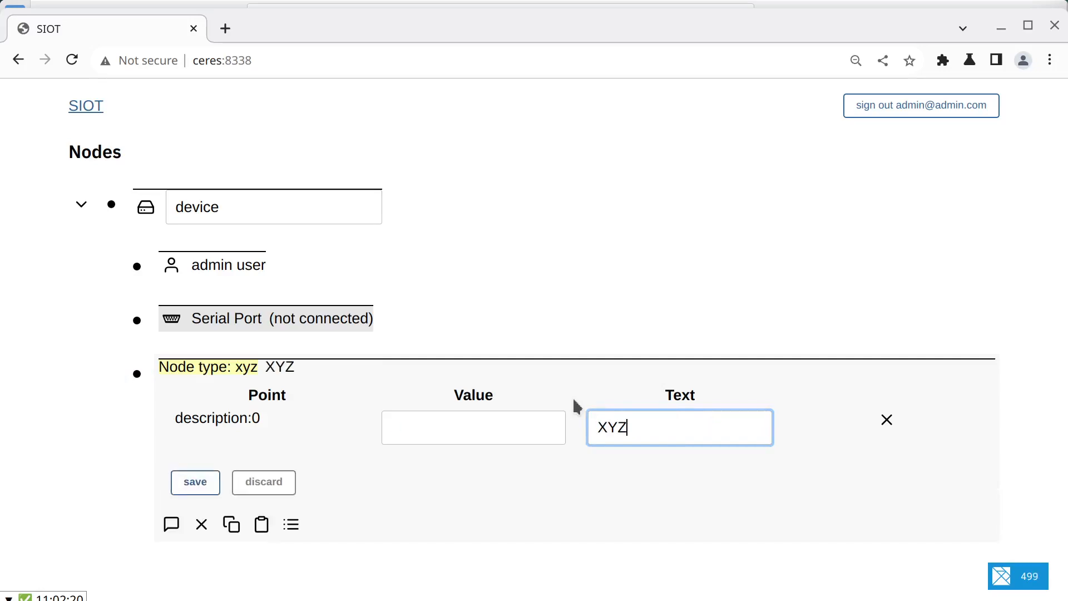
text(node)
Step: Add a point of type temp with key 0 to the XYZ node
click(291, 471)
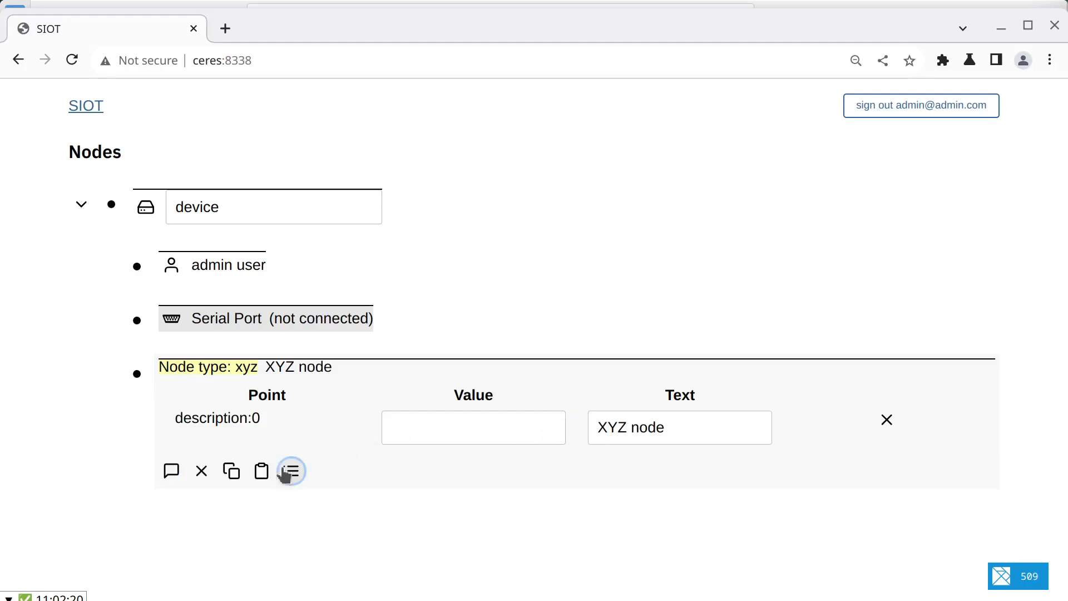
scroll(324, 482, down, 1)
drag(328, 451, 259, 443)
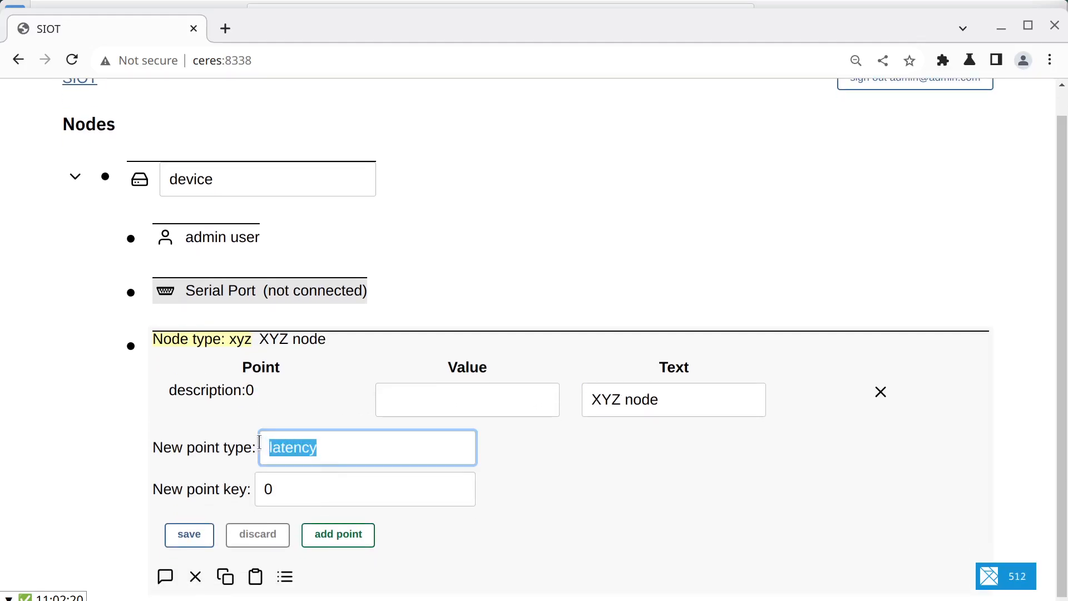
text(temp)
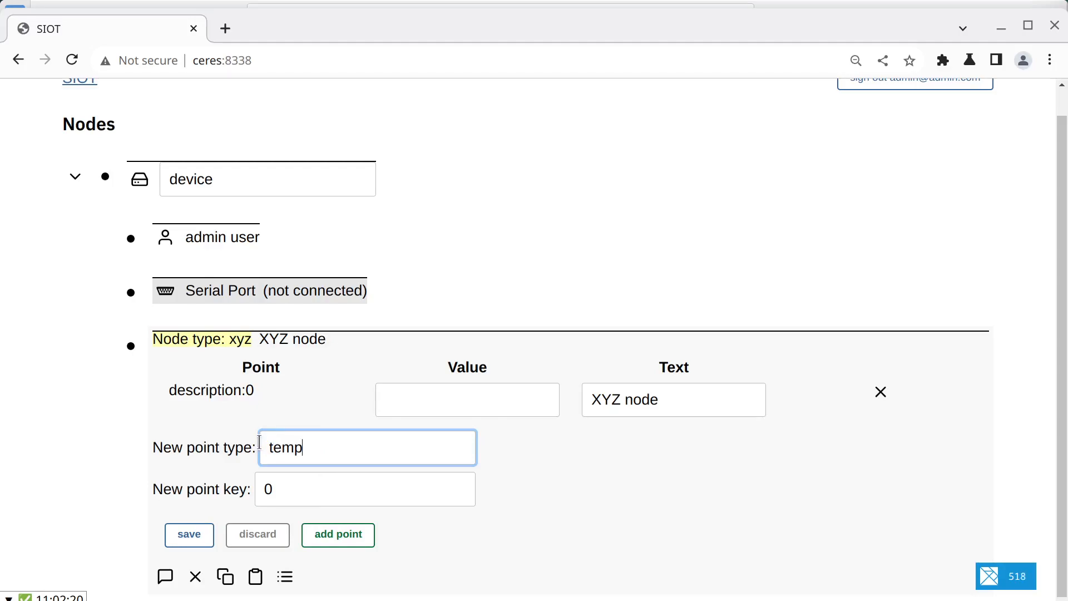
key(Return)
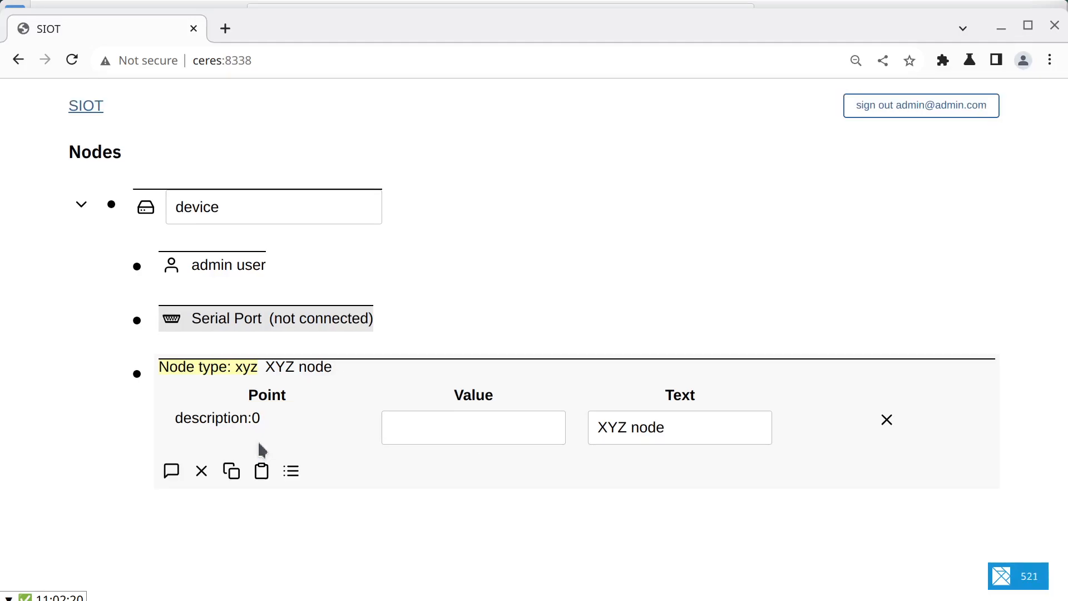
click(292, 472)
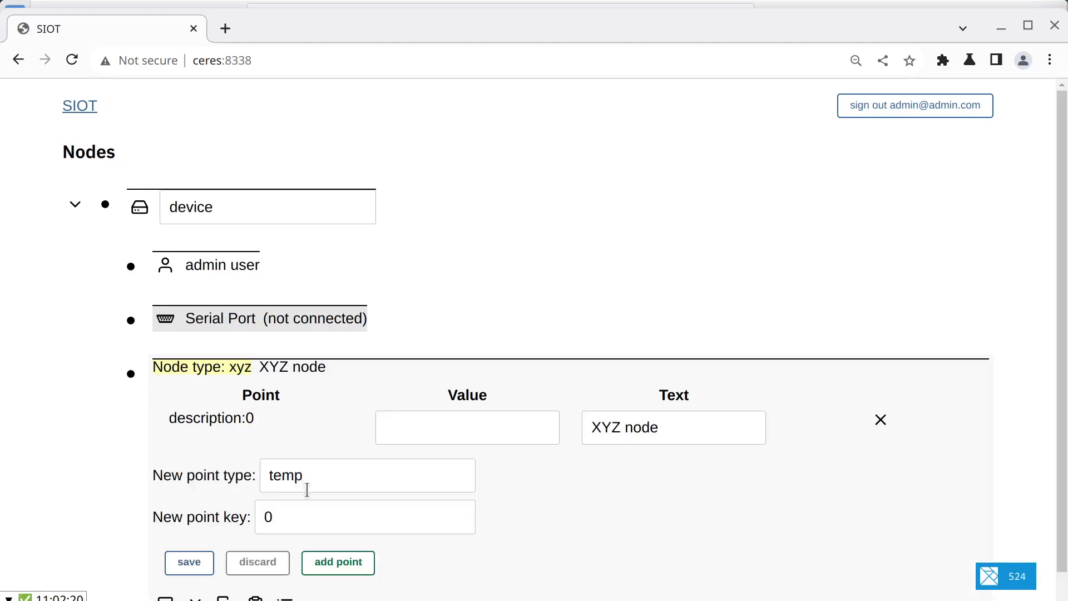
click(337, 562)
Step: Add two more temp points with keys 1 and 2 to the XYZ node
click(300, 557)
key(BackSpace)
text(1)
scroll(402, 519, down, 1)
click(355, 534)
click(333, 535)
text(2)
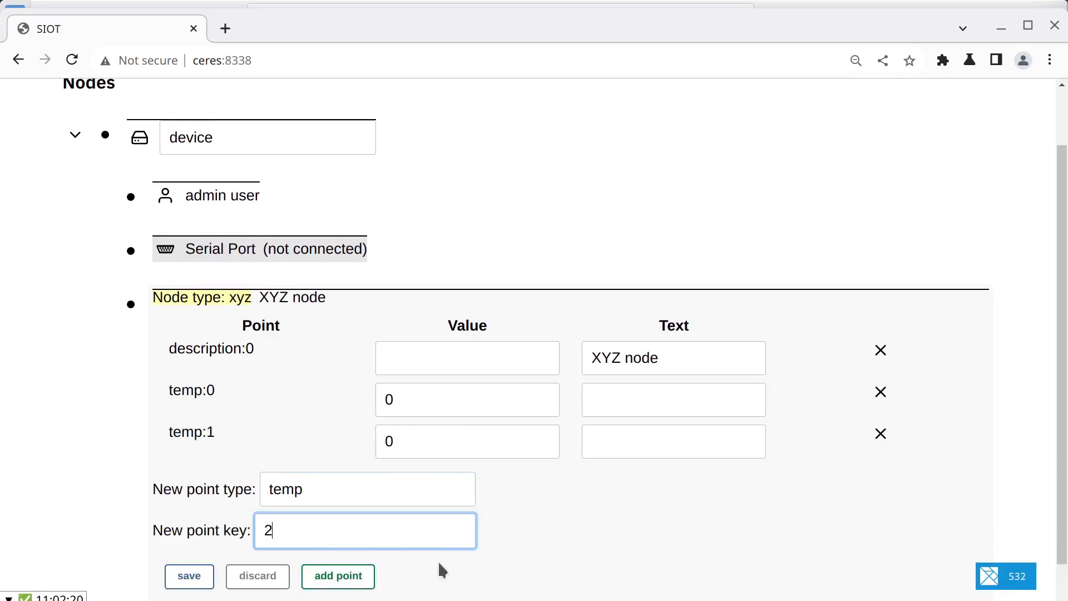
click(333, 576)
Step: Set the values of temp:0, temp:1 and temp:2 to 45, 50 and 47.6, and save the XYZ node
click(500, 402)
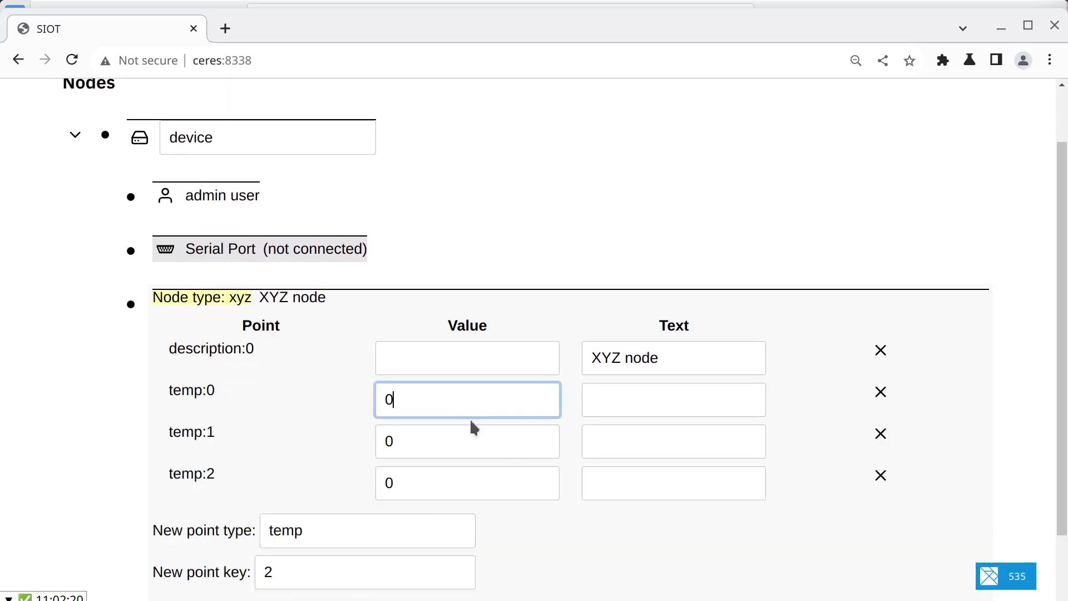
key(BackSpace)
text(45)
key(Tab)
key(Tab)
key(Tab)
text(50)
key(Tab)
key(Tab)
key(Tab)
text(476)
key(BackSpace)
text(.6)
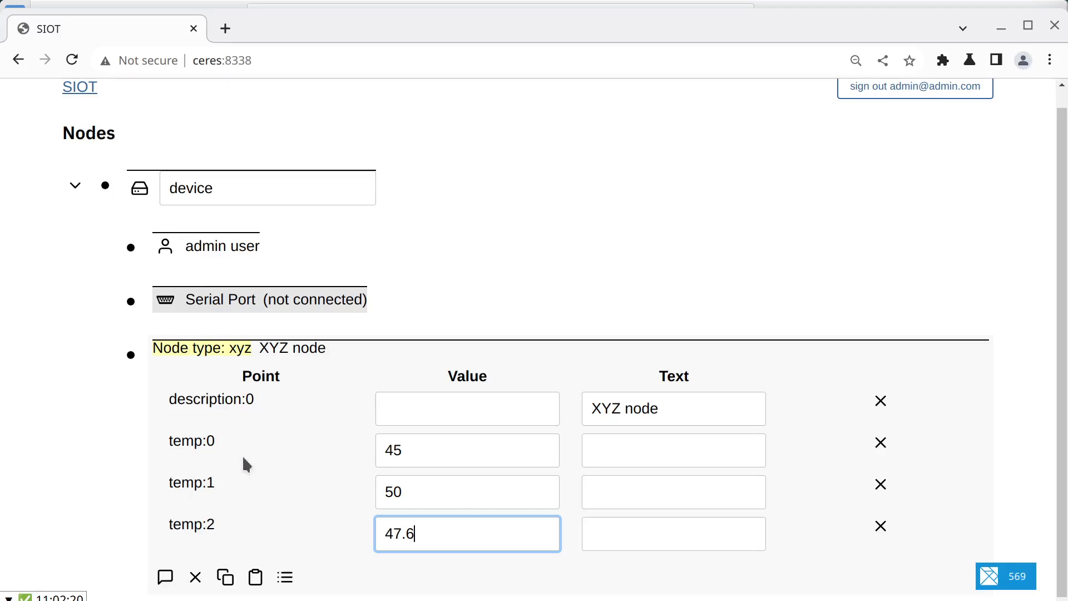
Step: Add a temp point with the text key left to the XYZ node
click(285, 577)
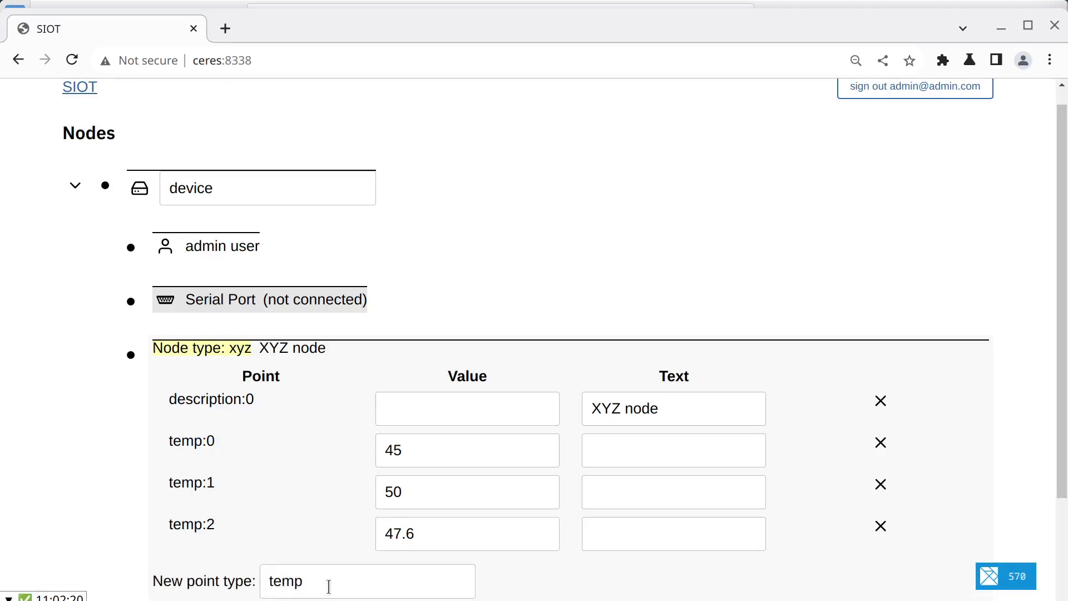
scroll(328, 582, down, 2)
click(300, 485)
key(ctrl+shift+j)
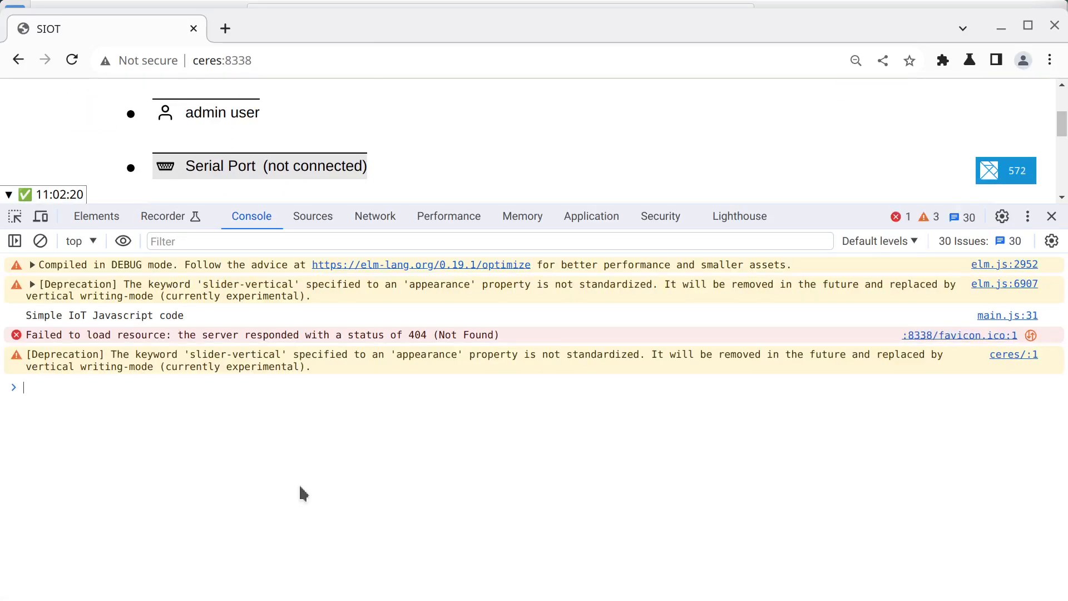
click(1051, 217)
key(BackSpace)
text(left)
click(351, 542)
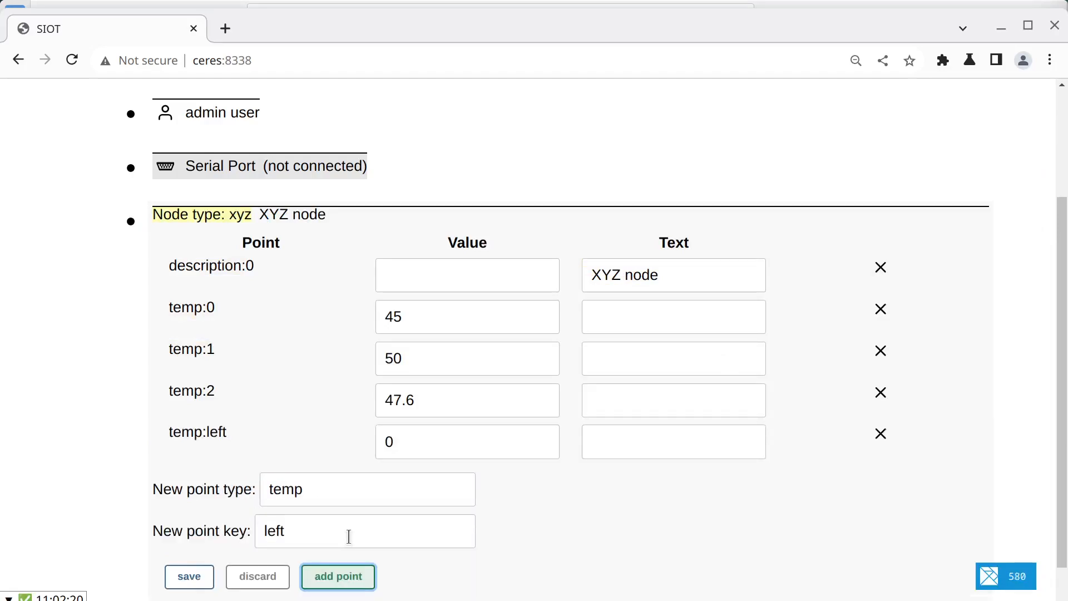
Step: Add a temp point with the text key right to the XYZ node
click(313, 527)
key(BackSpace)
key(BackSpace)
key(BackSpace)
key(BackSpace)
text(right)
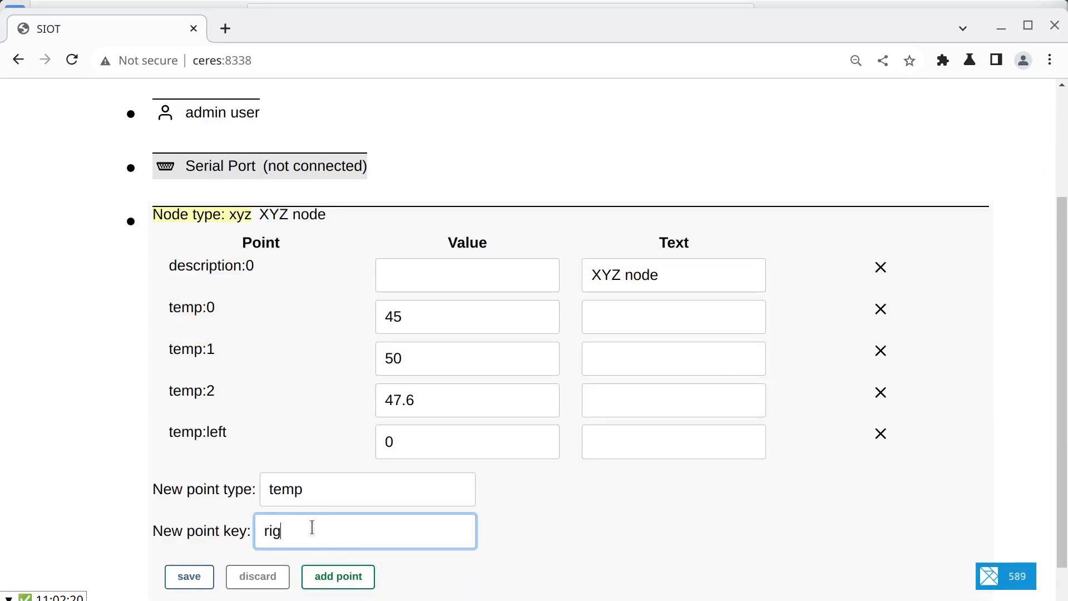
click(366, 573)
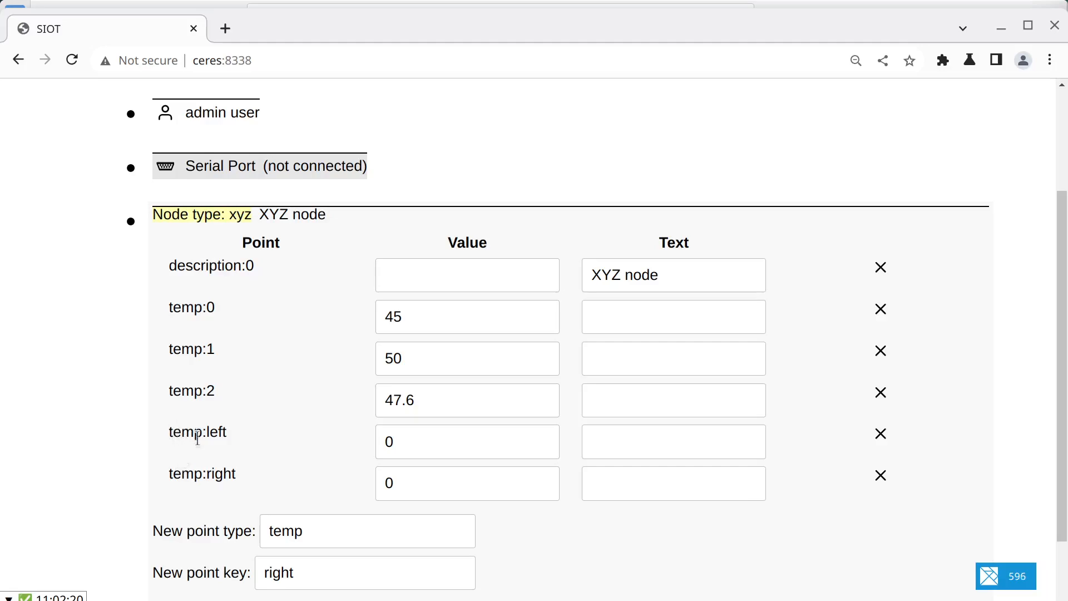
Step: Delete the temp:0, temp:1 and temp:2 points from the XYZ node and save the node
click(881, 311)
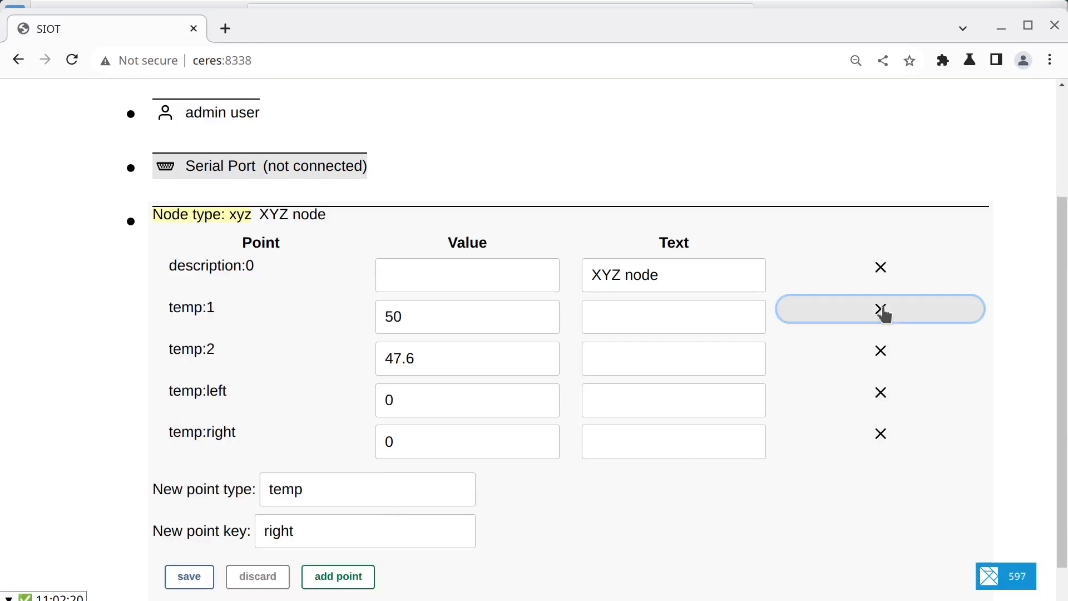
click(881, 310)
click(881, 311)
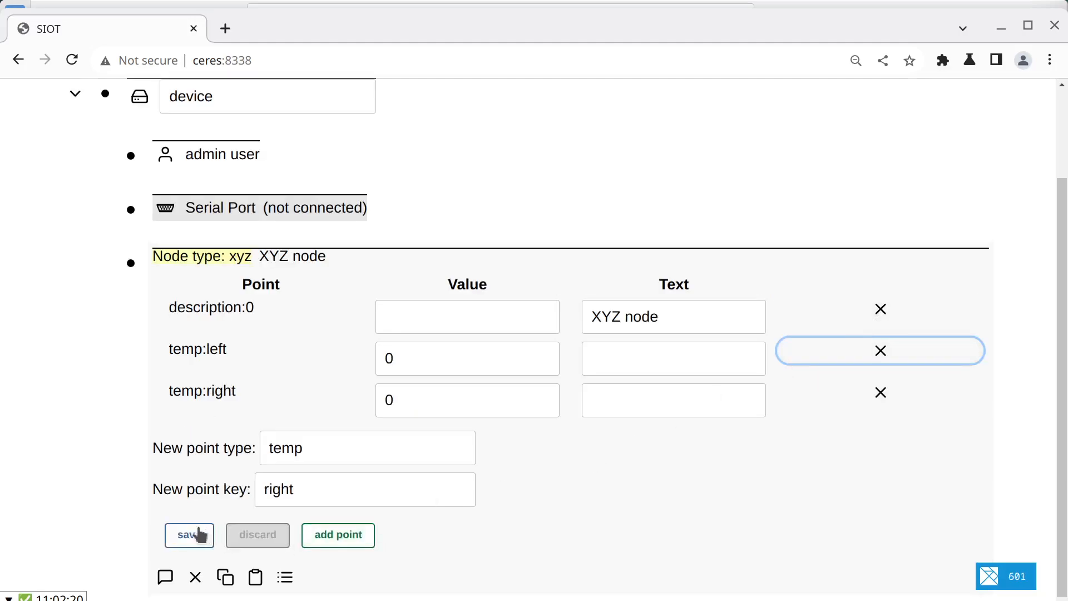
click(192, 536)
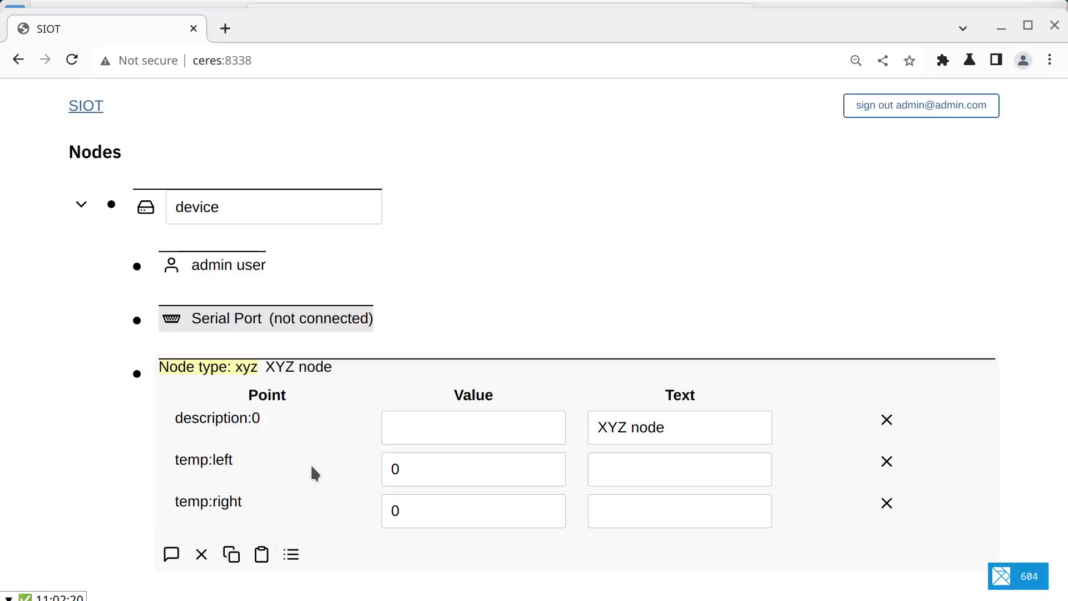